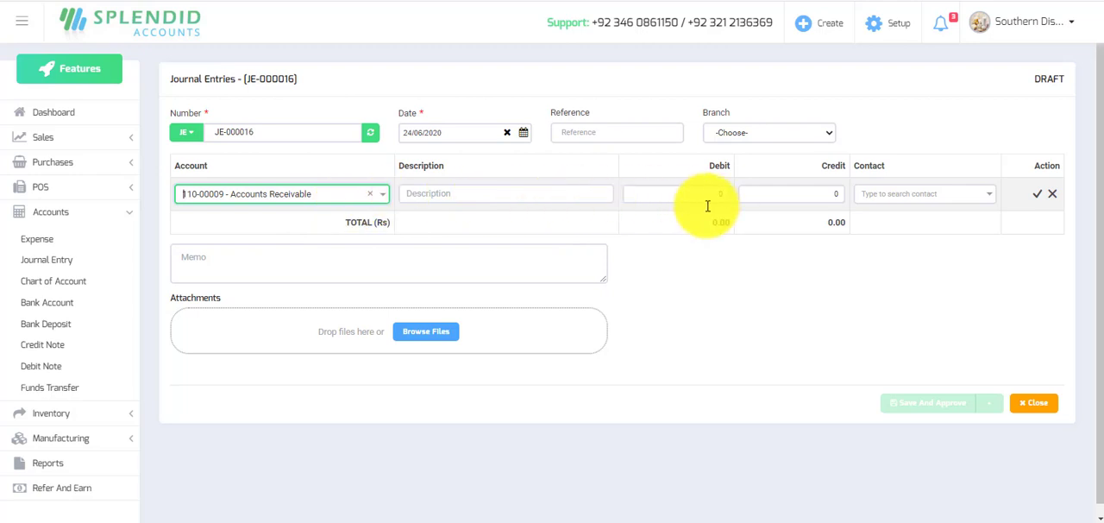
Credit the Accounts Receivable line with 20000 for Bilal Departmental Store and add the line to the journal entry.
left_click(828, 193)
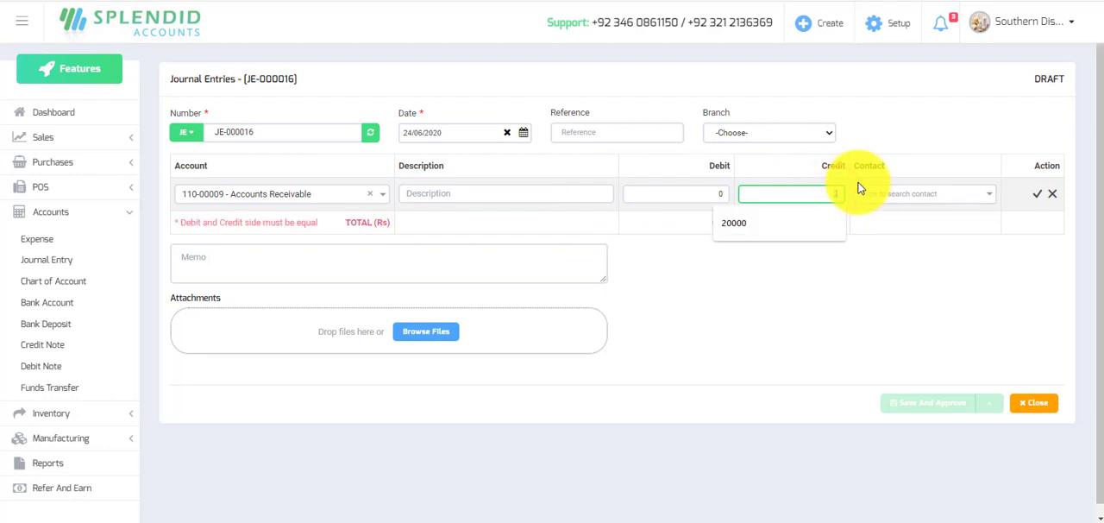
type("20000")
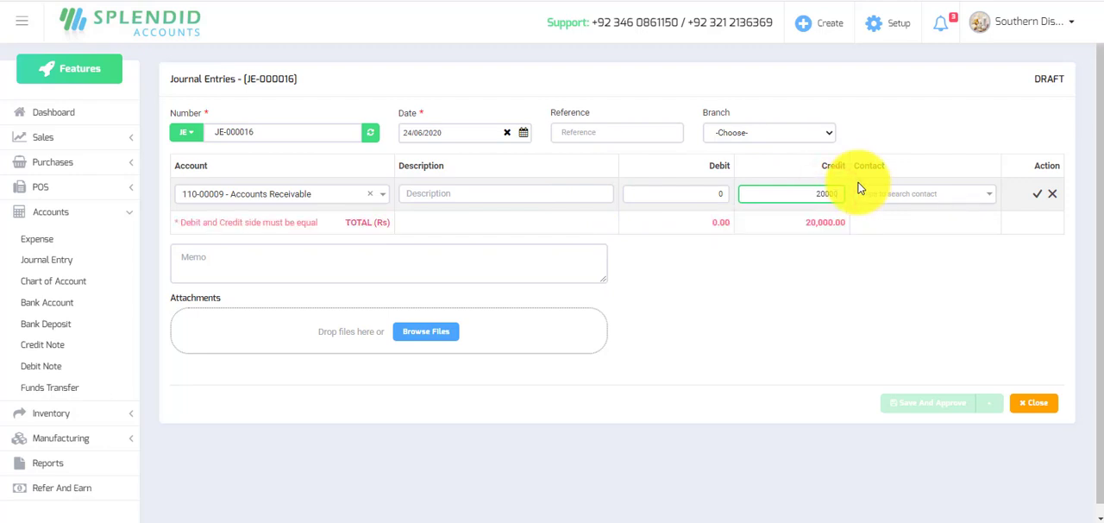
left_click(993, 200)
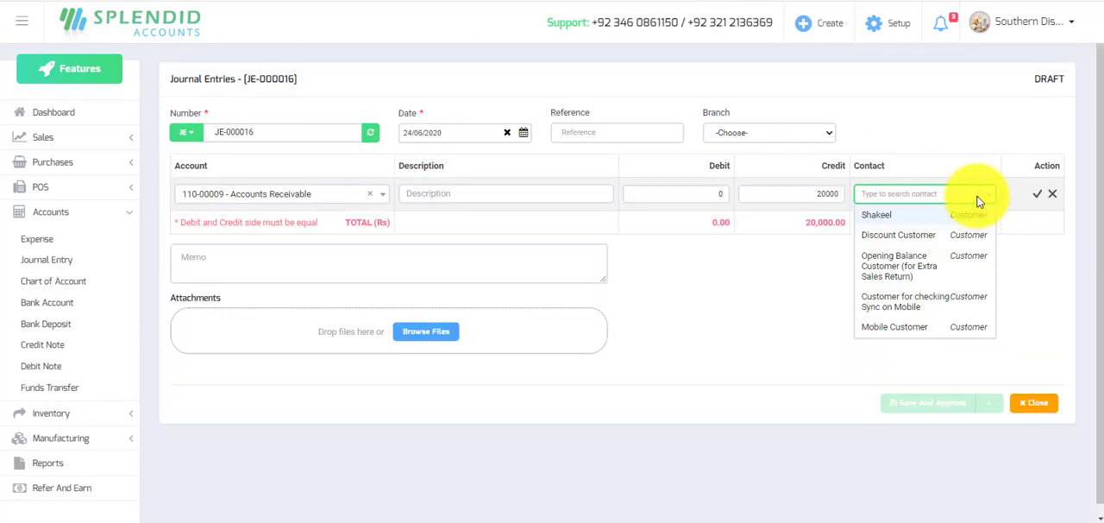
type("bilal")
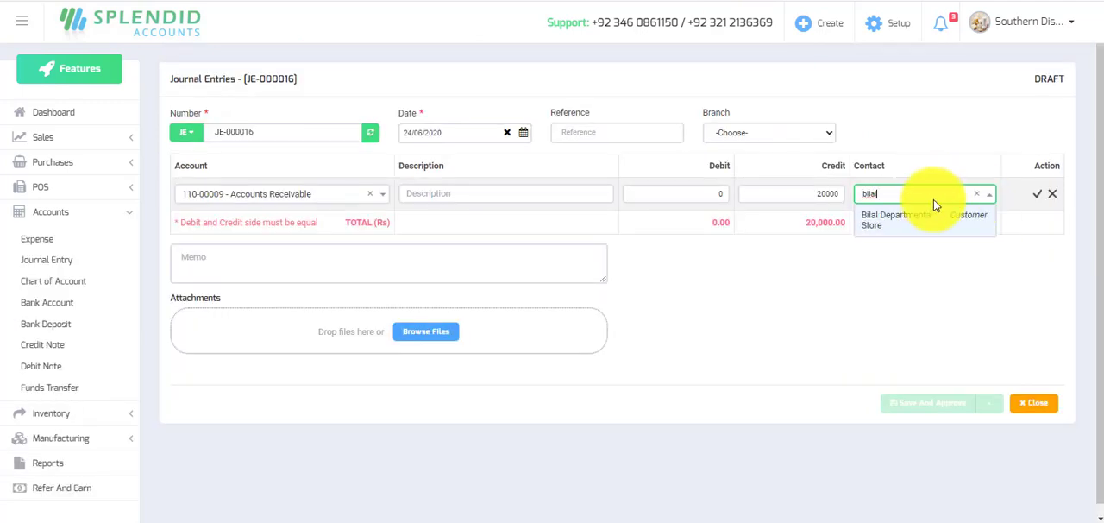
left_click(918, 222)
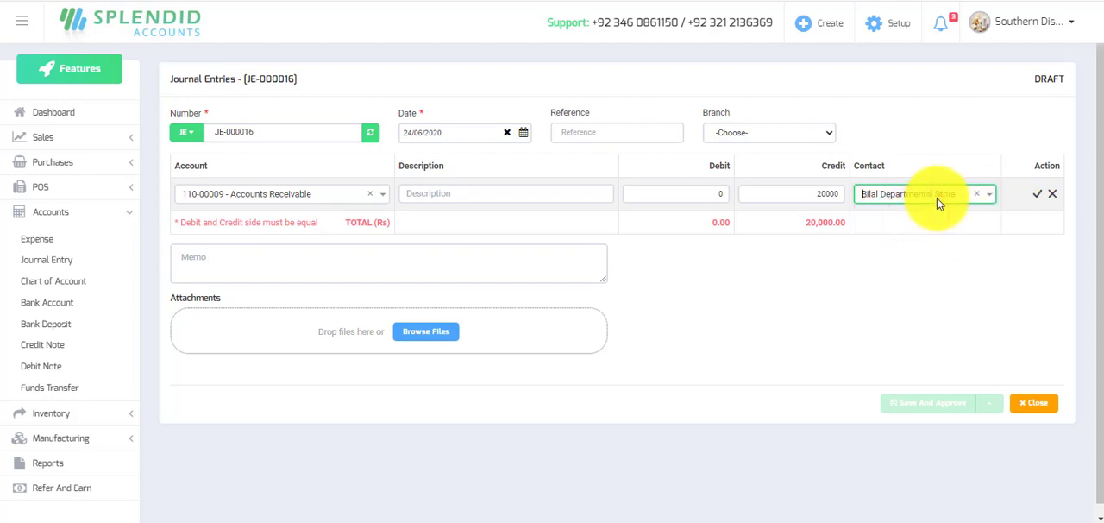
left_click(1038, 195)
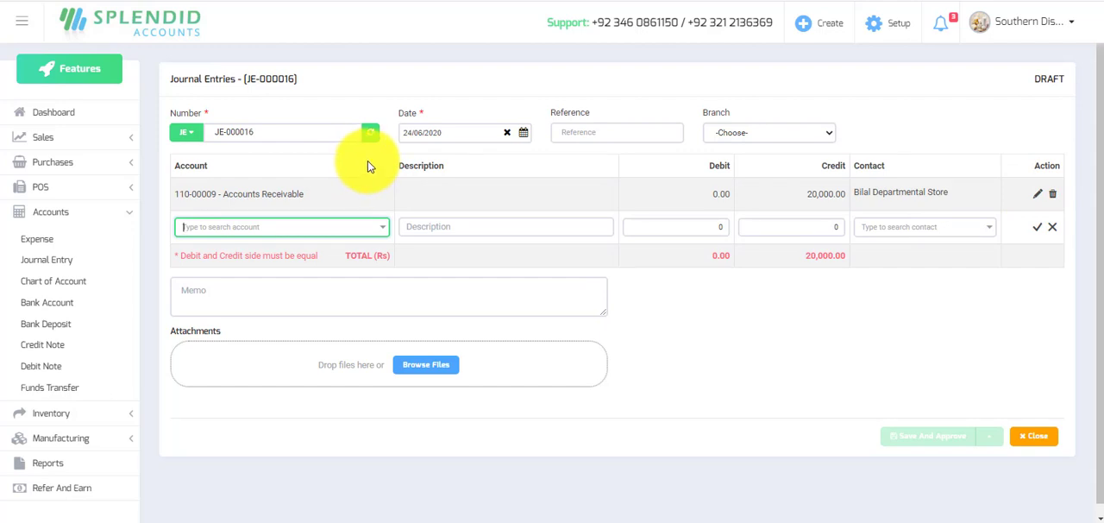
Add an Accounts Payable line debiting 20000 for Dairyland (pvt) Ltd., and save and approve the journal entry.
type("account")
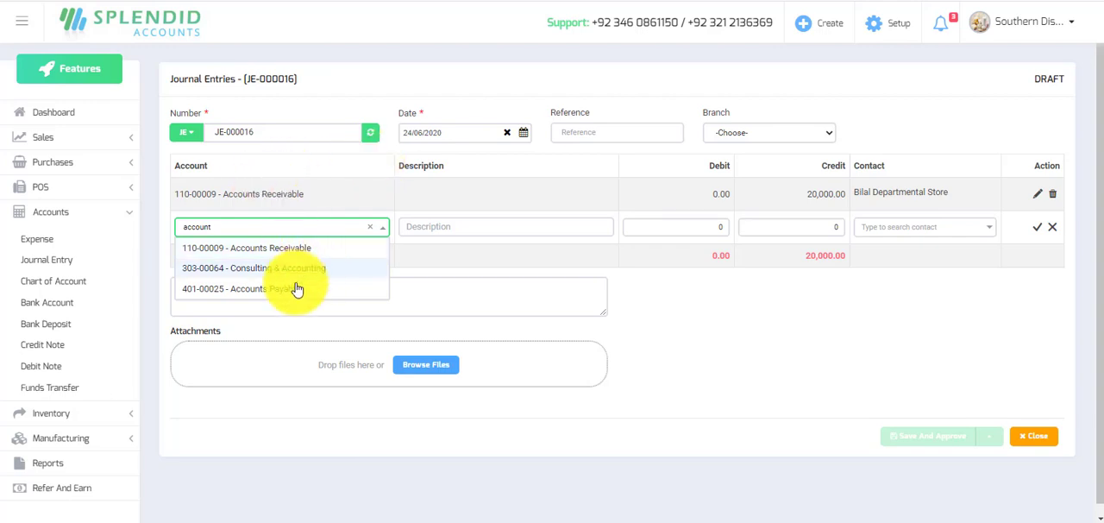
left_click(279, 296)
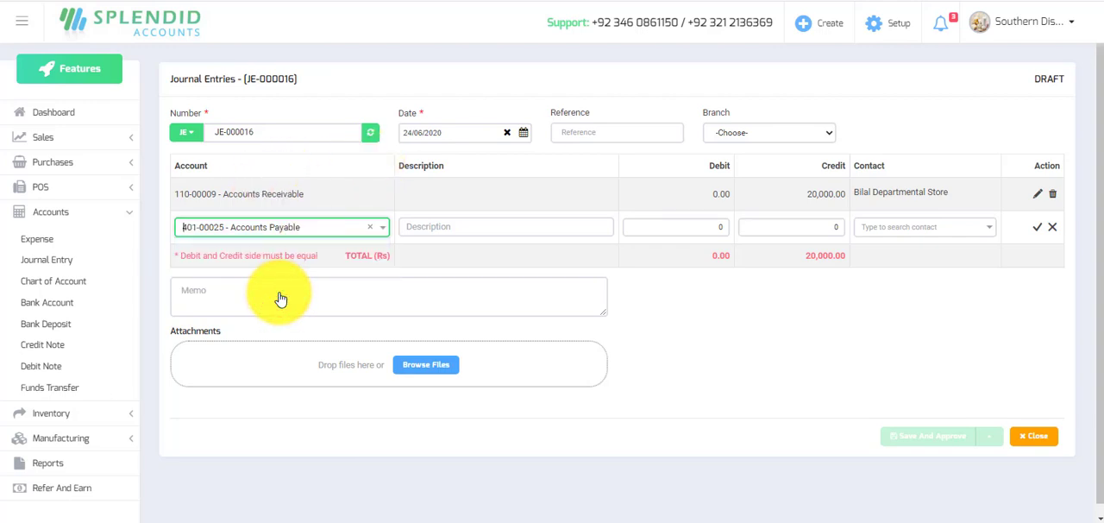
key("Tab")
key("Tab")
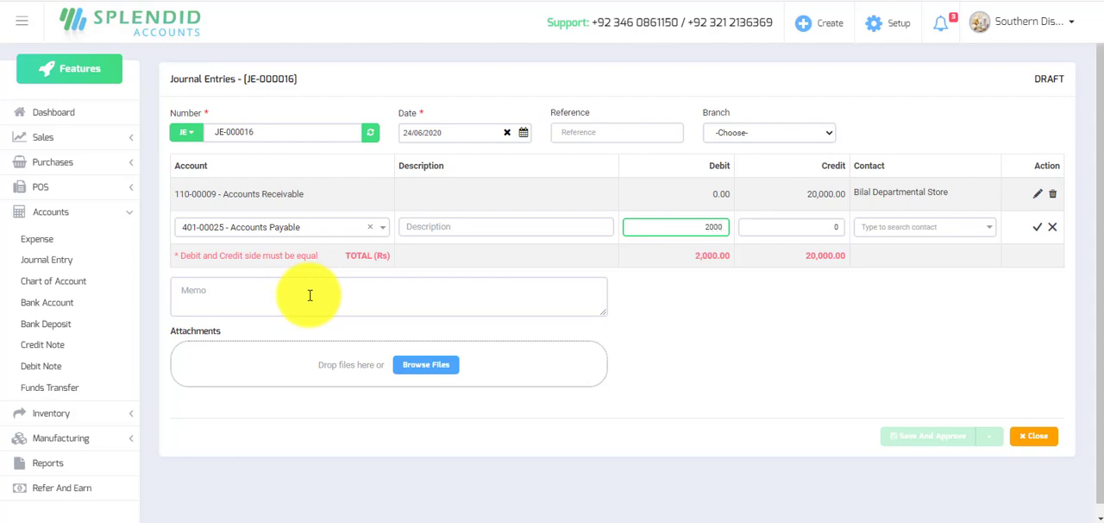
type("20000")
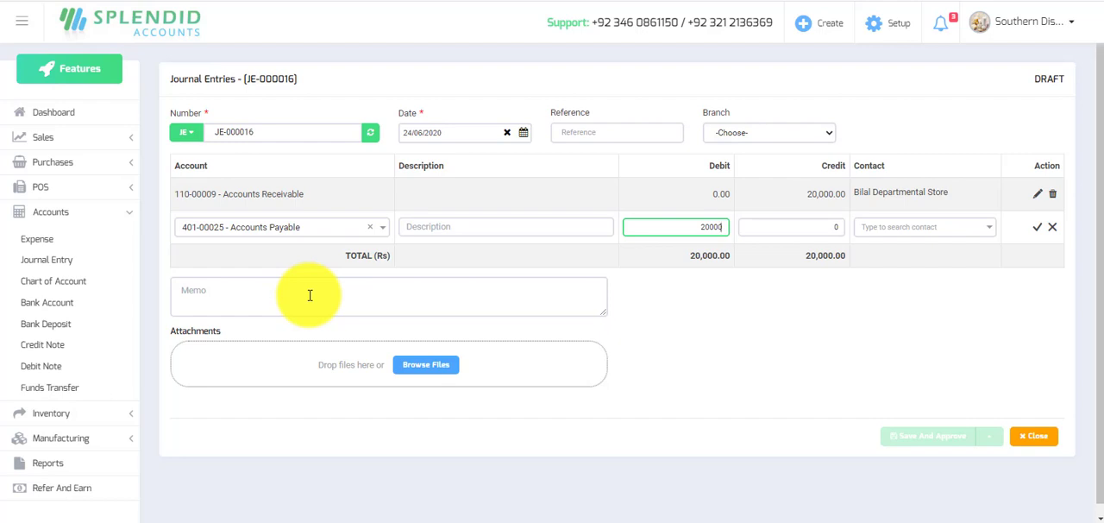
key("Tab")
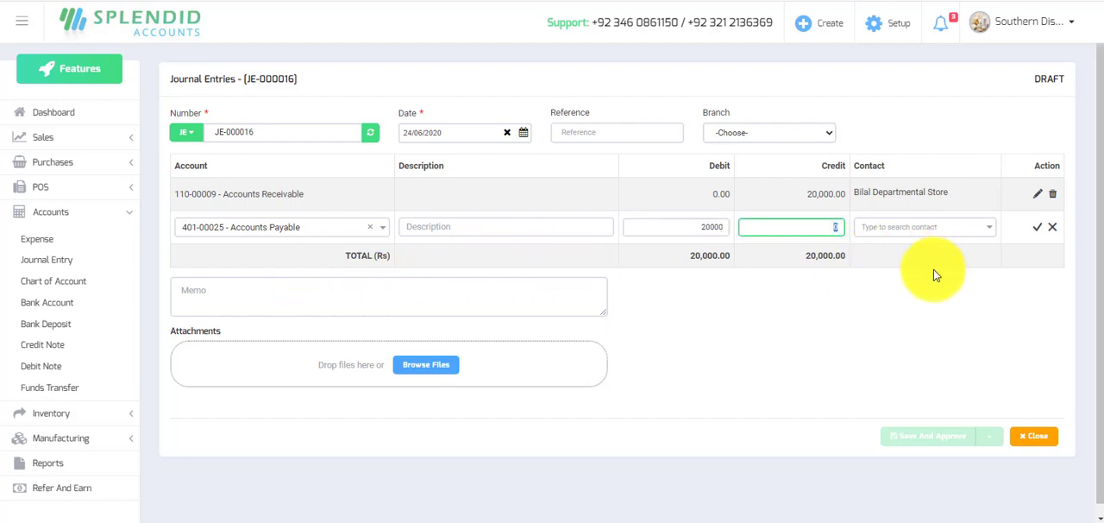
left_click(990, 231)
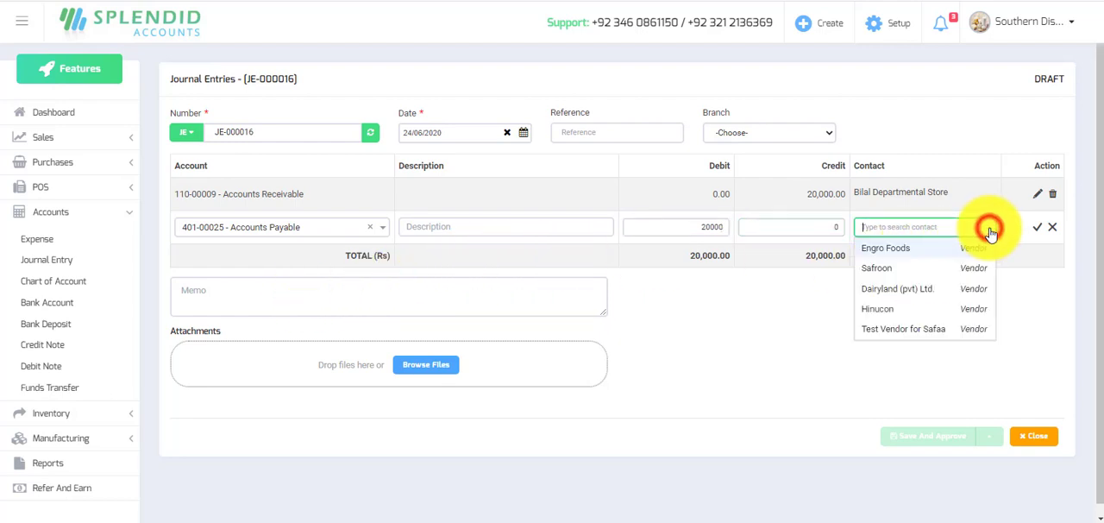
left_click(919, 291)
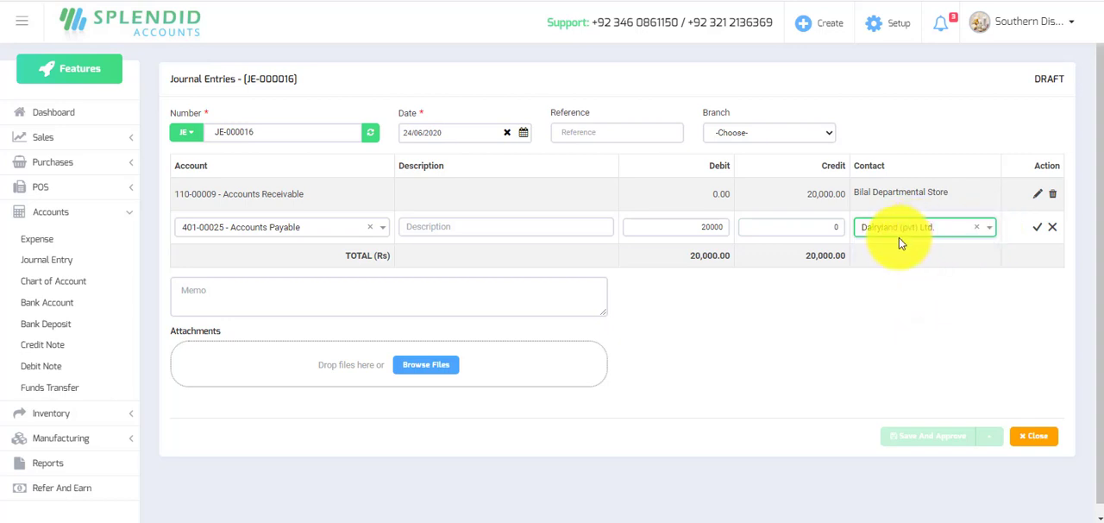
left_click(1041, 228)
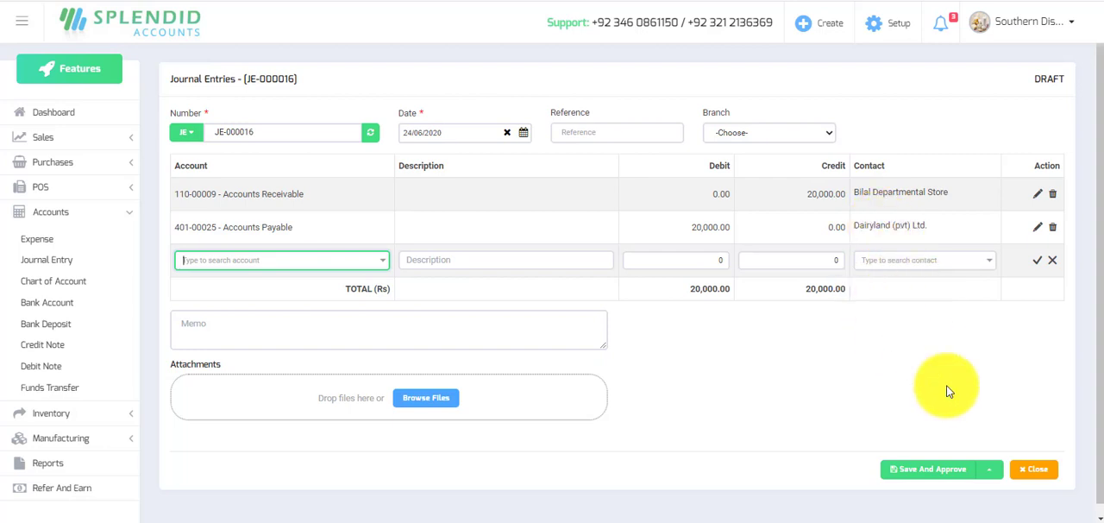
left_click(944, 473)
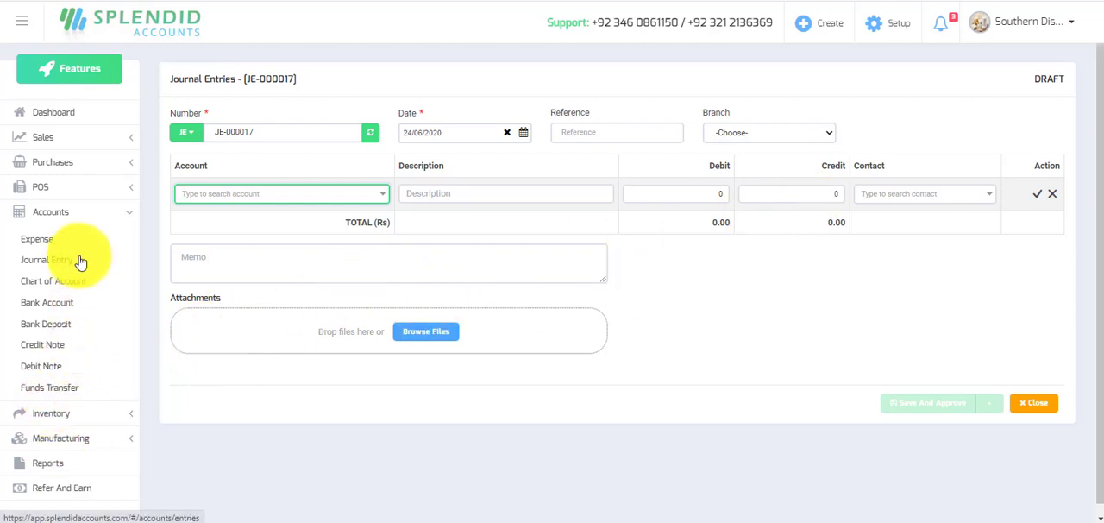
Create a new customer settlement from Sales and choose Bilal Departmental Store as the customer.
left_click(45, 212)
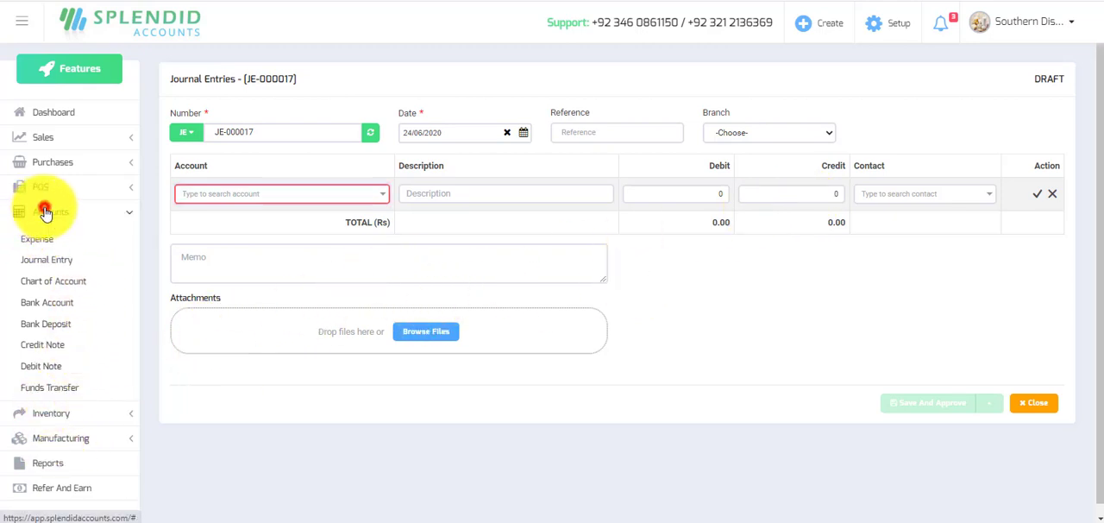
left_click(47, 137)
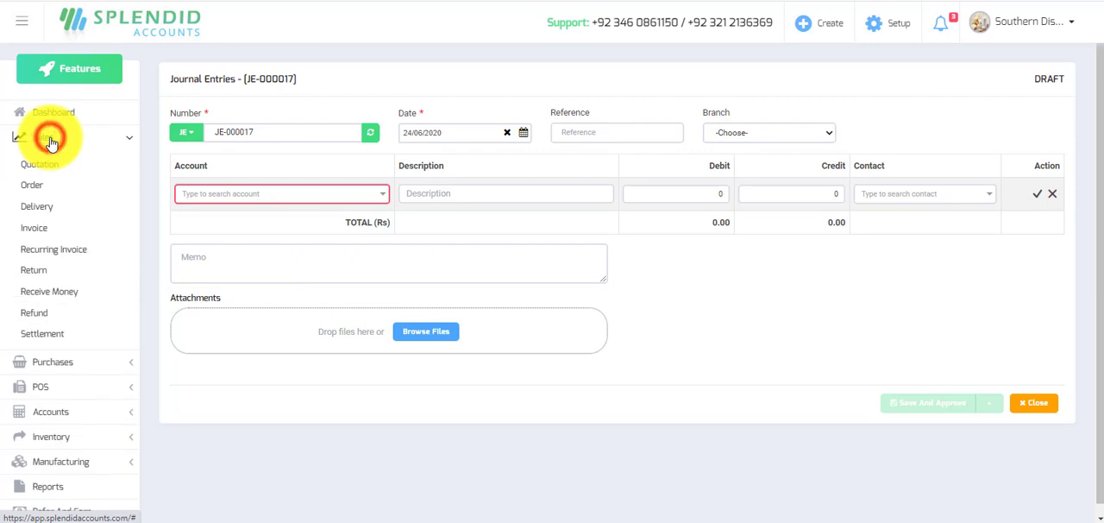
left_click(40, 336)
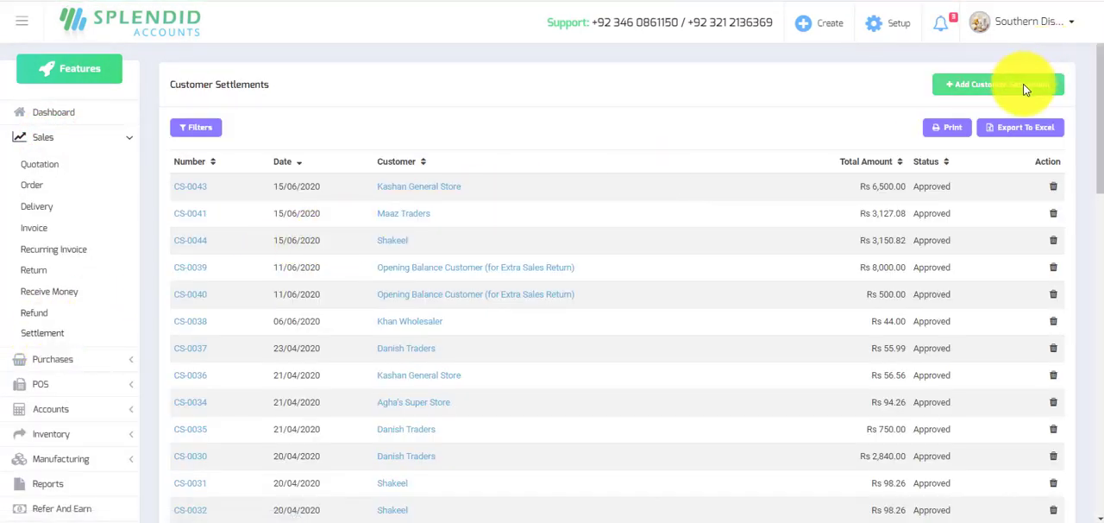
left_click(1023, 85)
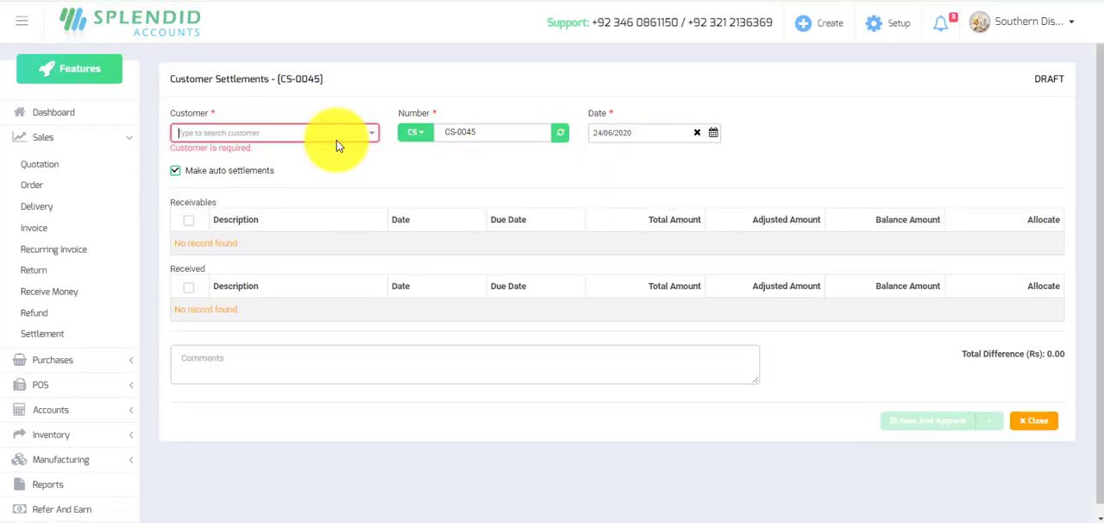
type("bilal")
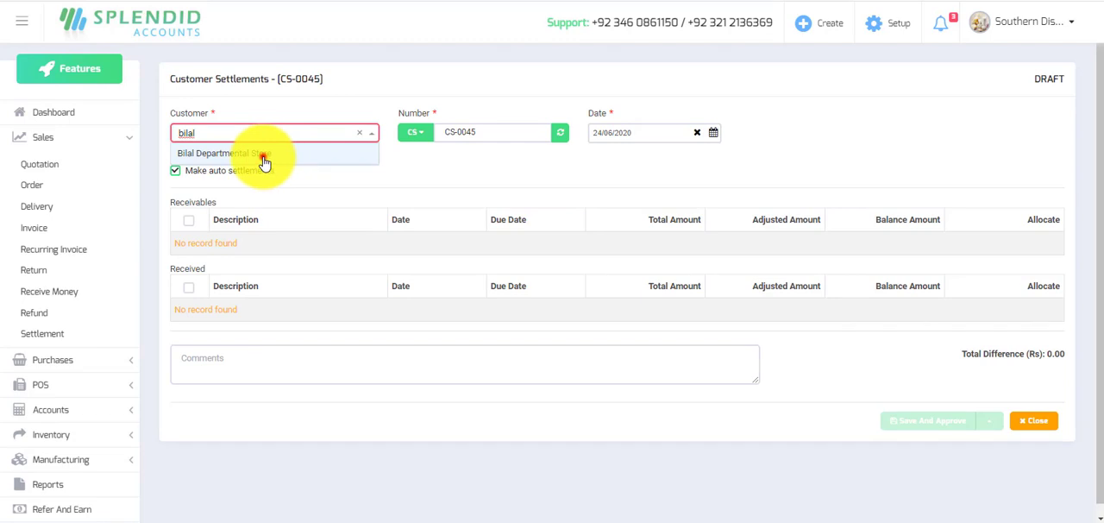
left_click(264, 161)
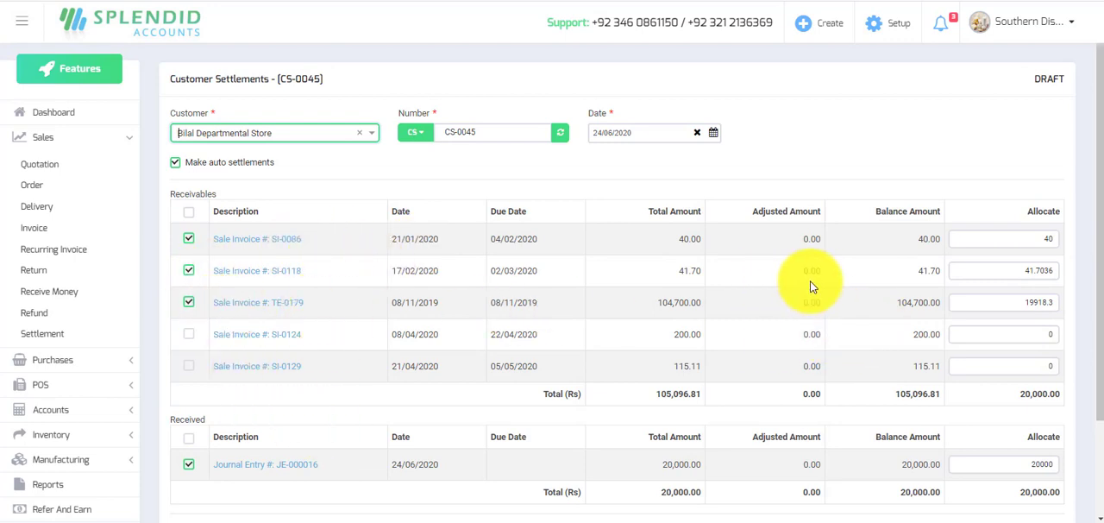
Set the allocation for sale invoice SI-0118 to 41.70, and save and approve the customer settlement.
left_click(1054, 271)
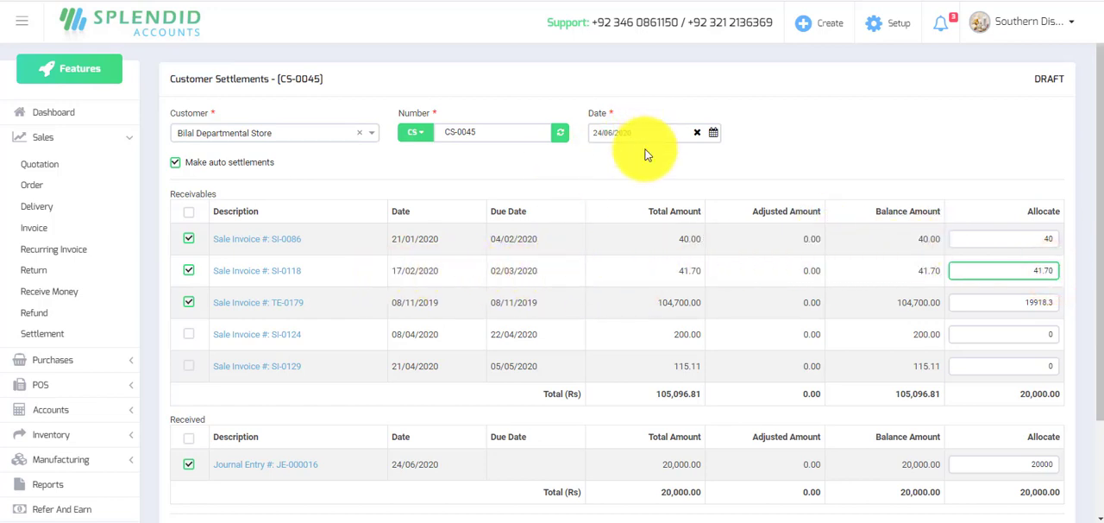
scroll(608, 261, "down", 2)
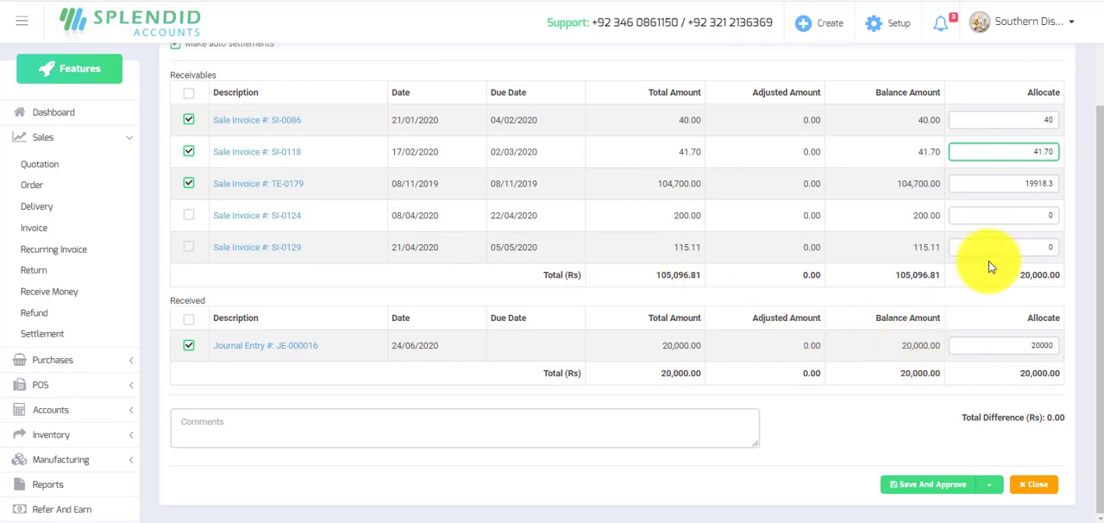
left_click(916, 487)
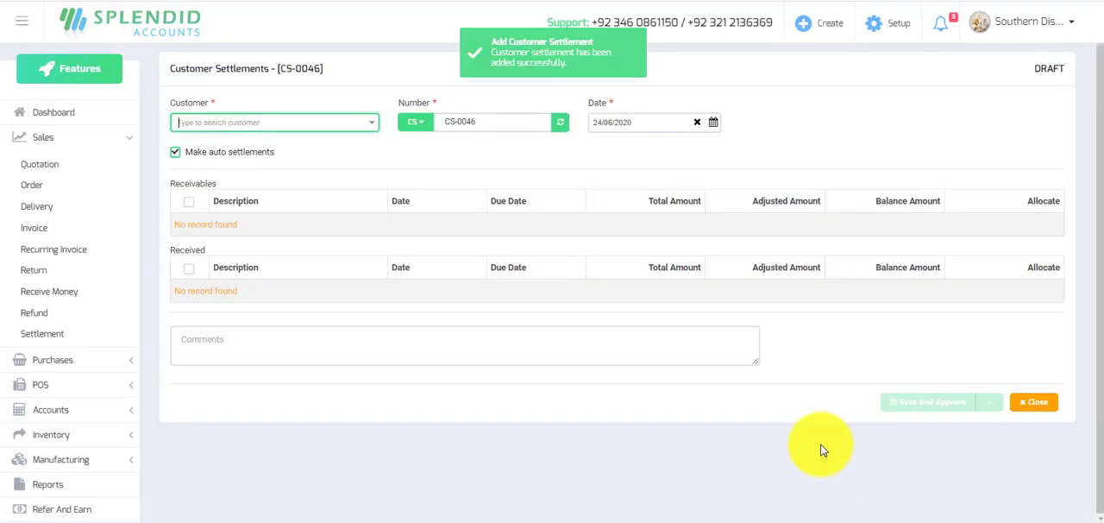
Select Bilal Departmental Store in the blank customer settlement and check its remaining receivables and received entries.
left_click(372, 124)
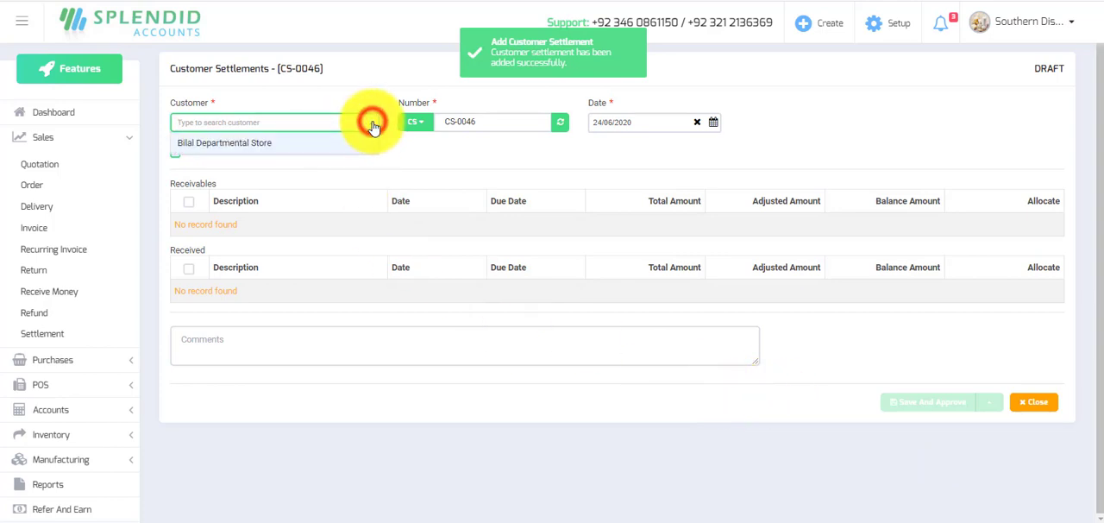
left_click(302, 144)
scroll(301, 148, "down", 1)
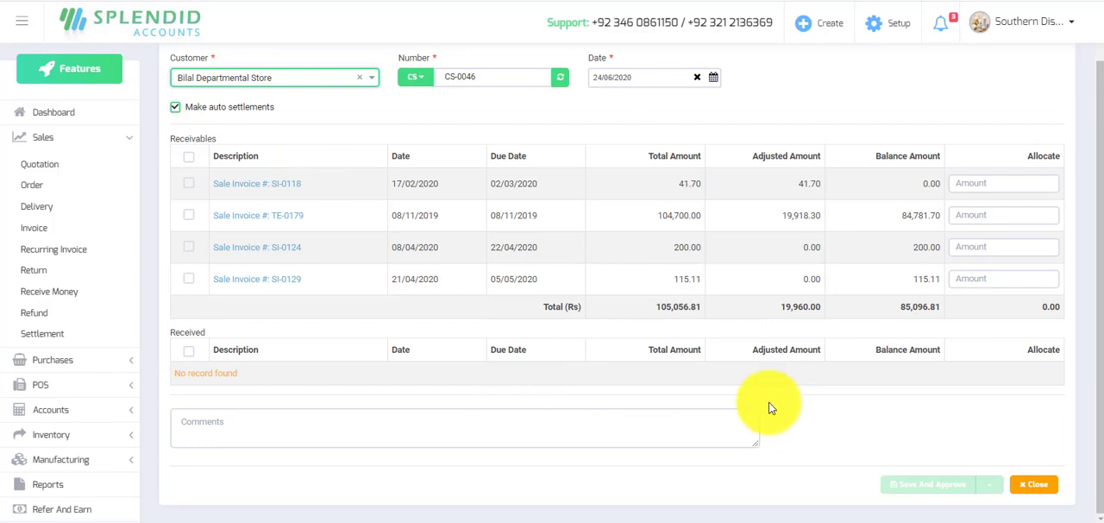
Create a new vendor settlement from Purchases and choose Dairyland (pvt) Ltd. as the vendor.
left_click(128, 138)
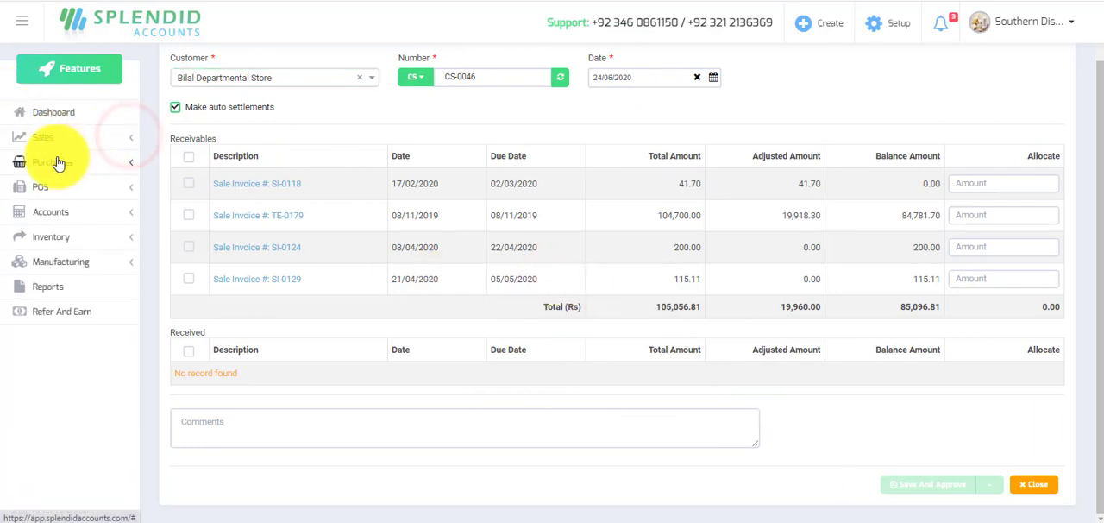
left_click(58, 163)
left_click(49, 319)
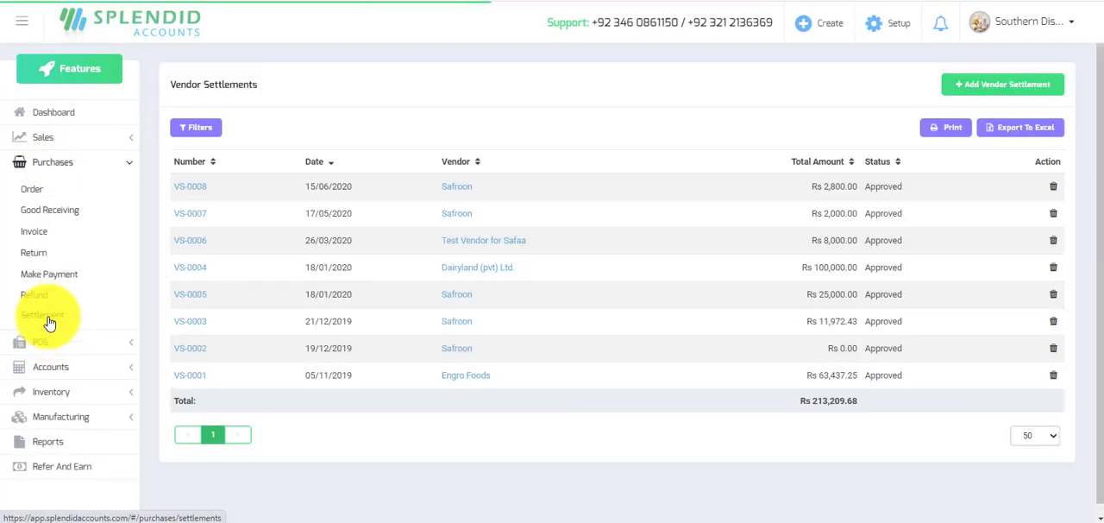
left_click(1024, 88)
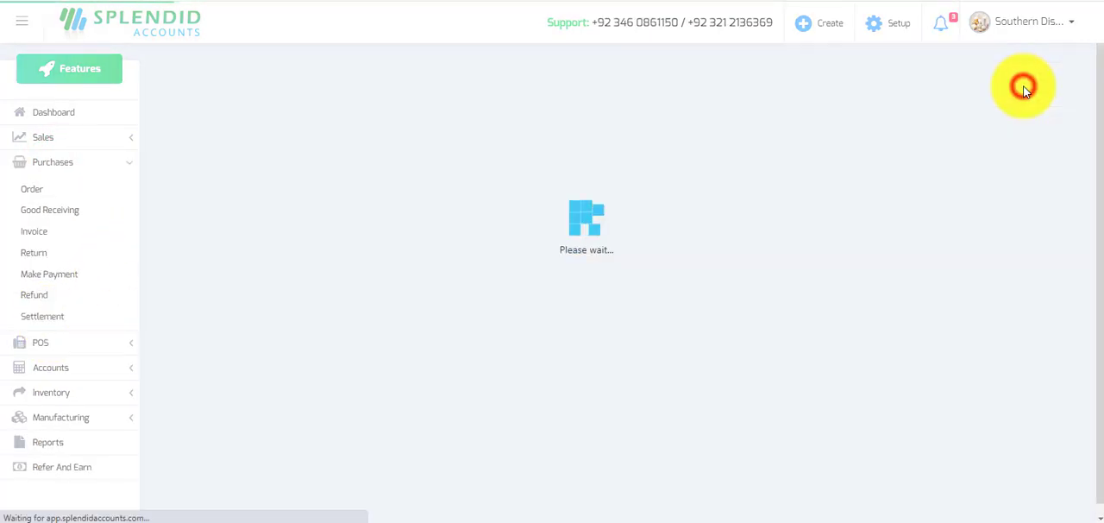
left_click(359, 132)
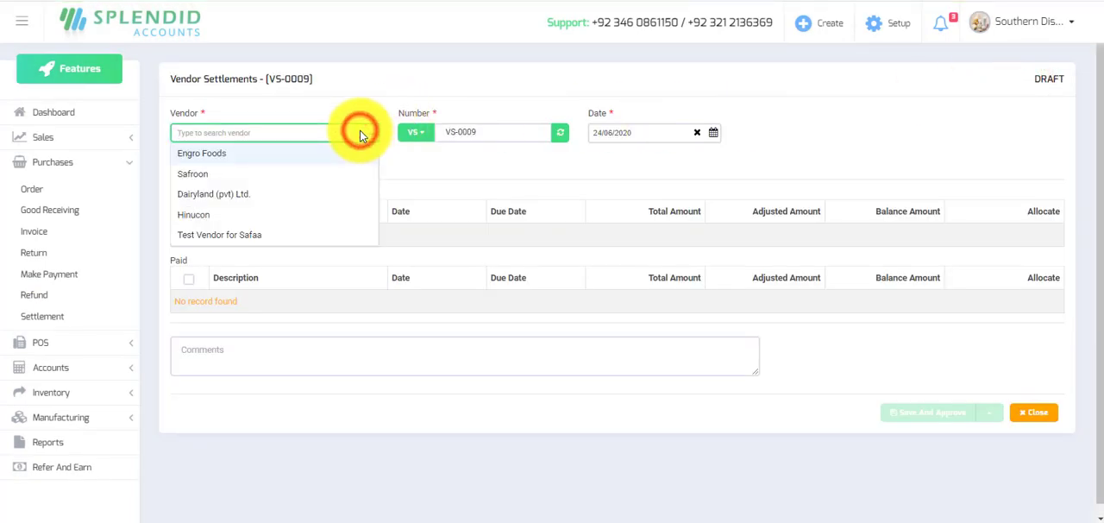
left_click(212, 194)
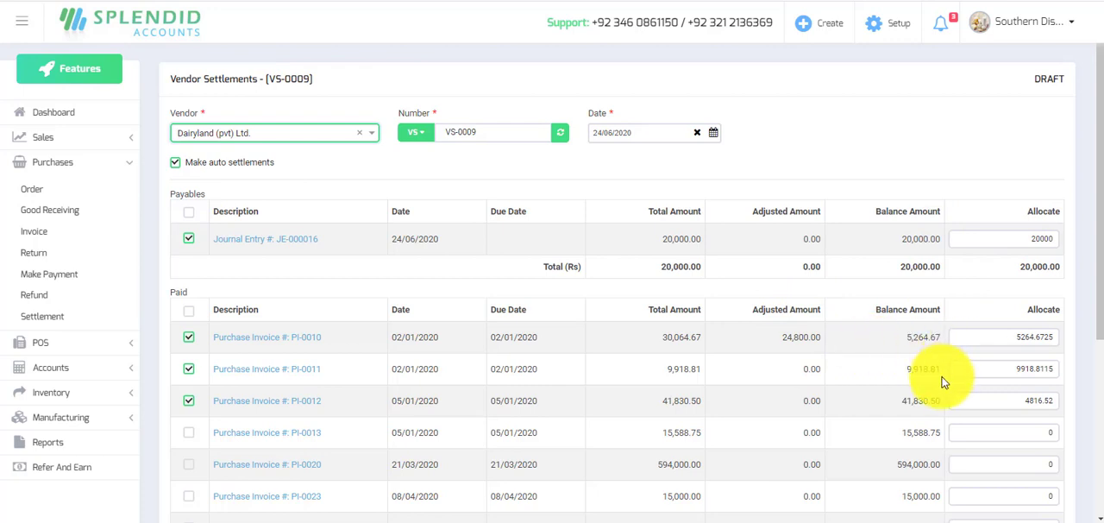
Set the allocations for purchase invoice PI-0010 to 5264.67 and PI-0011 to 9918.81.
scroll(393, 345, "down", 1)
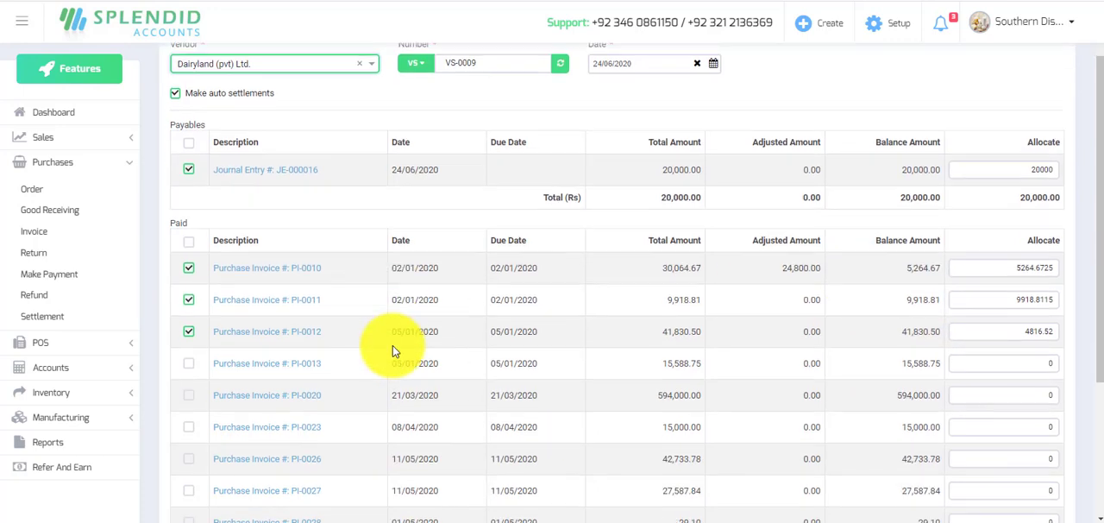
scroll(773, 369, "down", 1)
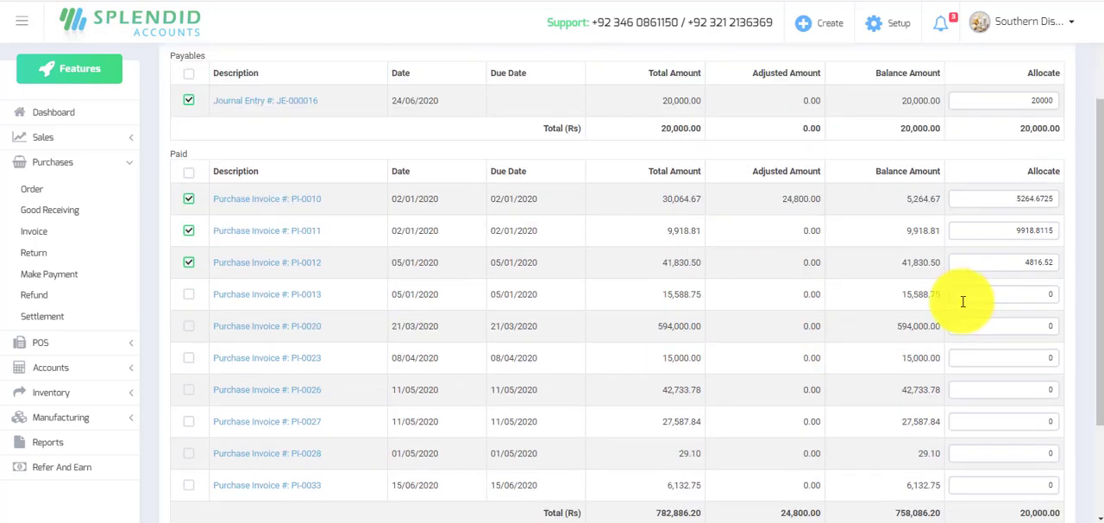
left_click(1055, 199)
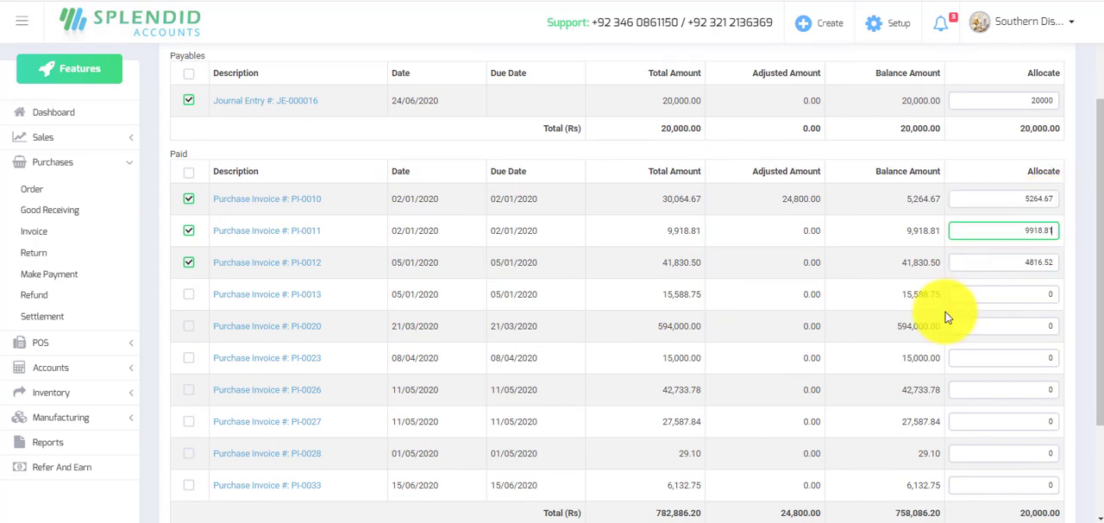
scroll(946, 318, "down", 2)
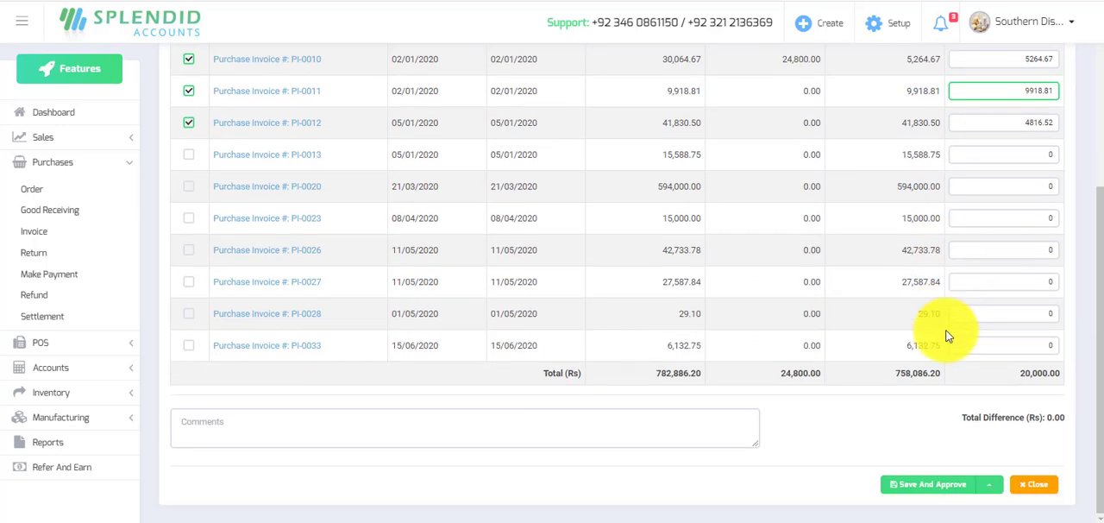
Save and approve the vendor settlement for Dairyland (pvt) Ltd.
left_click(950, 482)
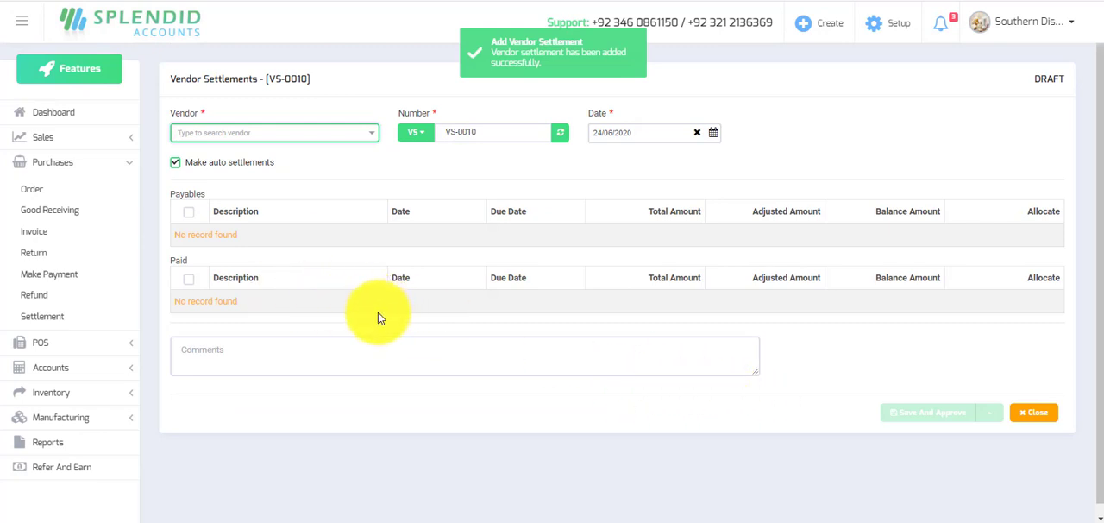
left_click(57, 163)
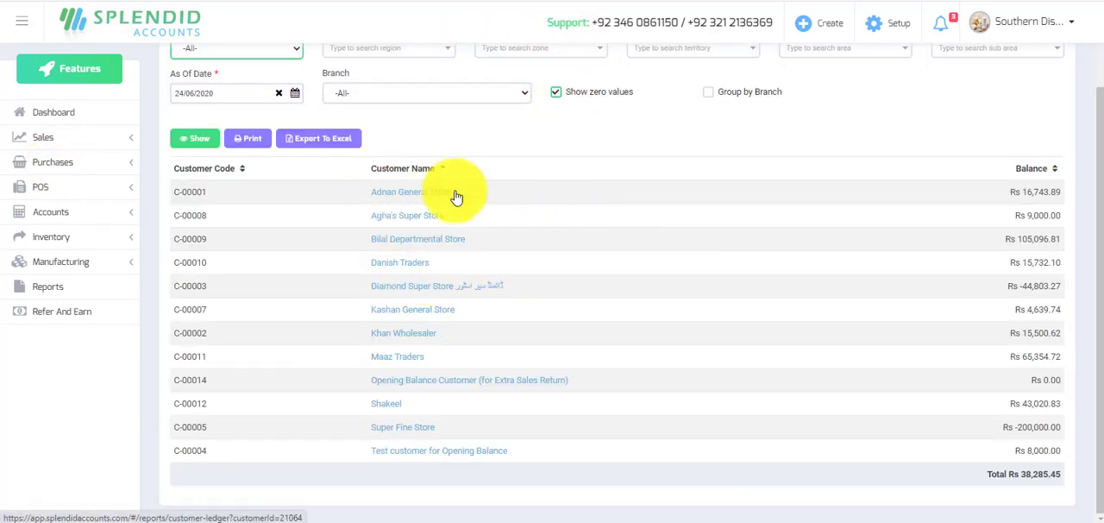
Refresh the Customer Balances Report and review the ledger of Bilal Departmental Store in a separate tab.
scroll(465, 194, "up", 2)
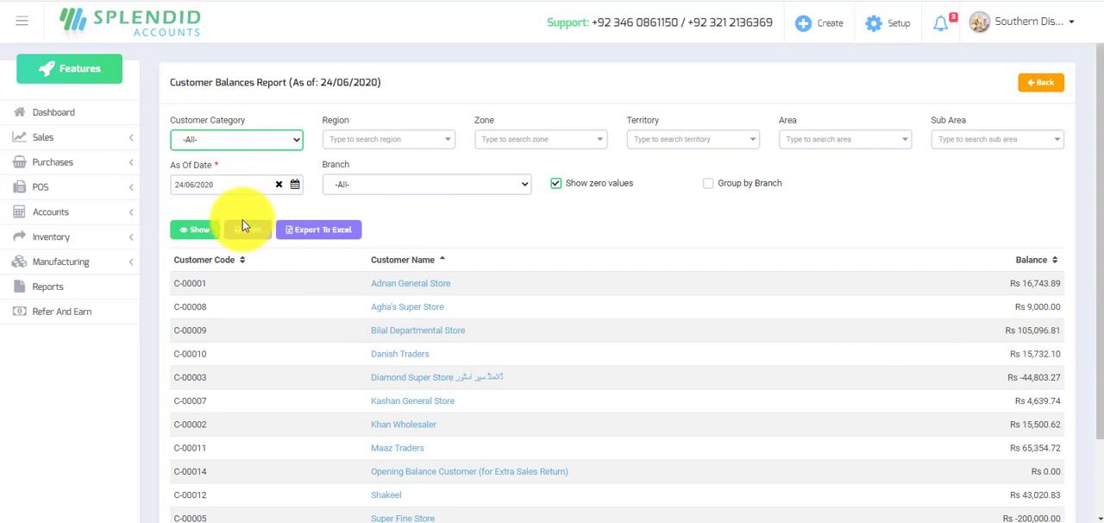
left_click(197, 233)
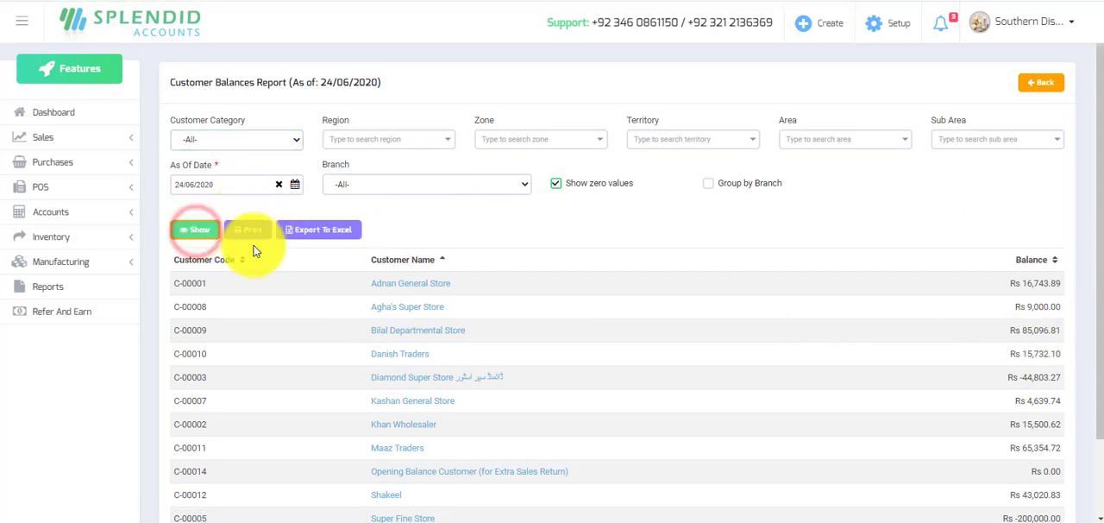
right_click(405, 335)
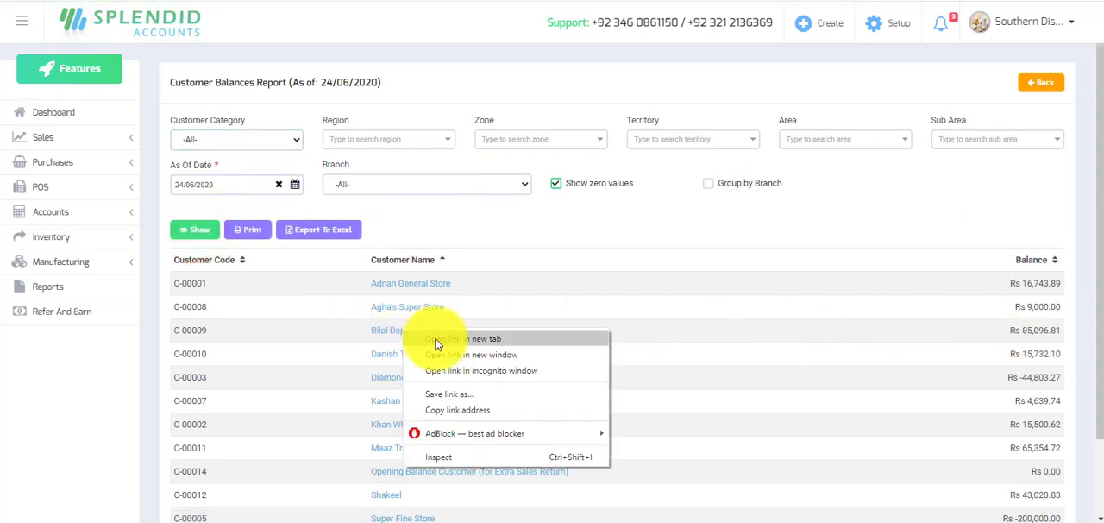
left_click(435, 338)
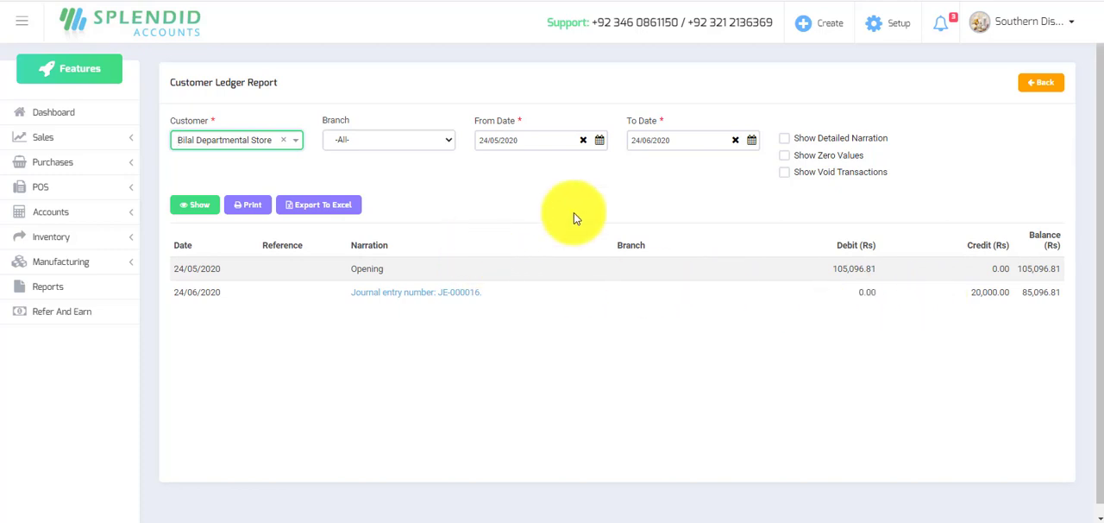
left_click(1039, 87)
Show the Vendor Ledger Report for Dairyland (pvt) Ltd. with detailed narration and review its entries.
scroll(619, 354, "down", 2)
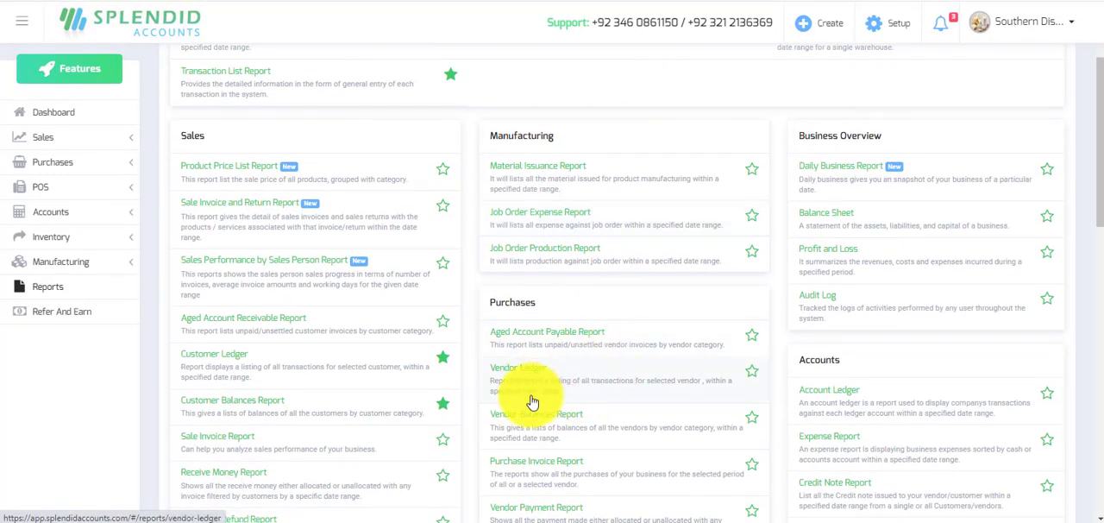
left_click(544, 377)
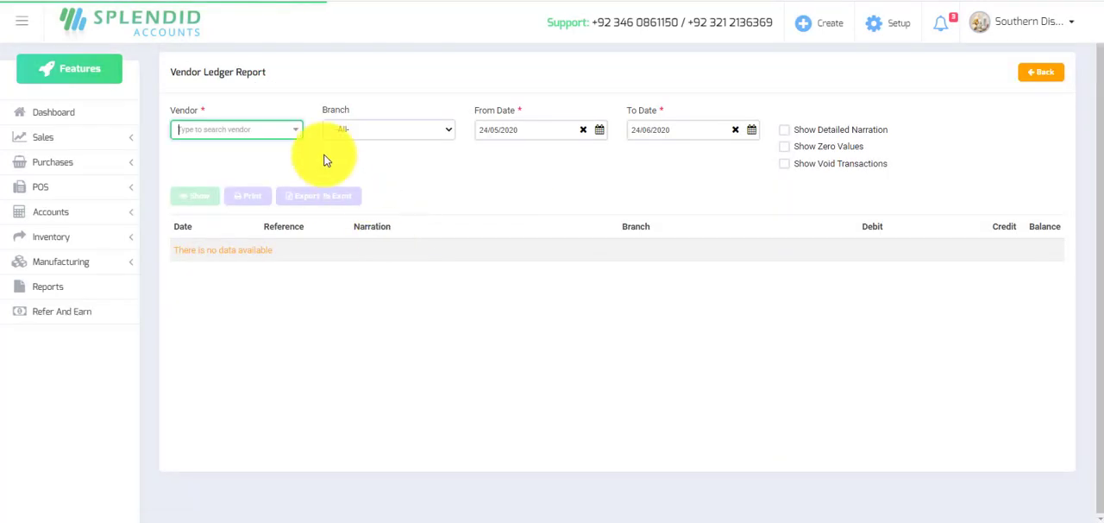
left_click(295, 131)
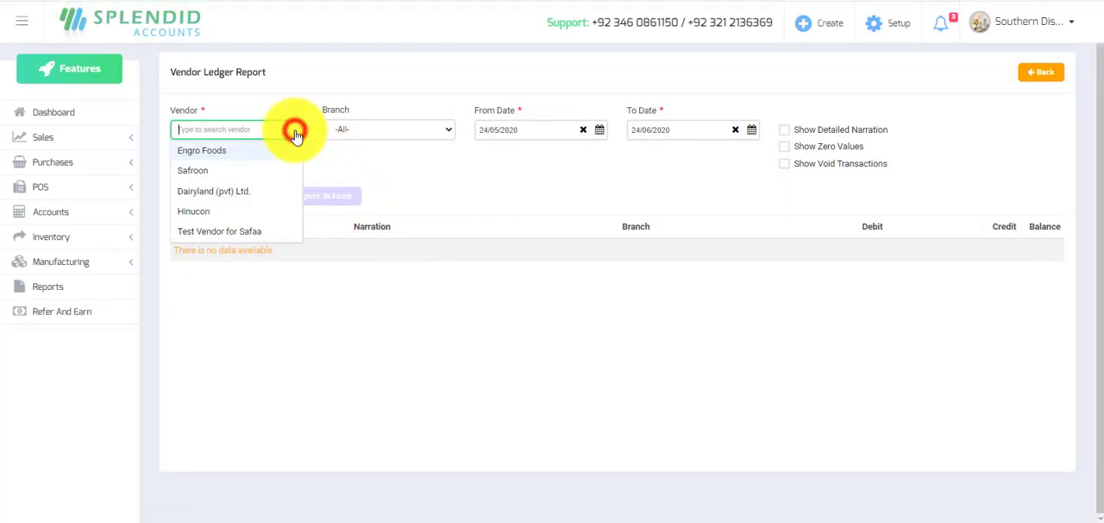
left_click(194, 188)
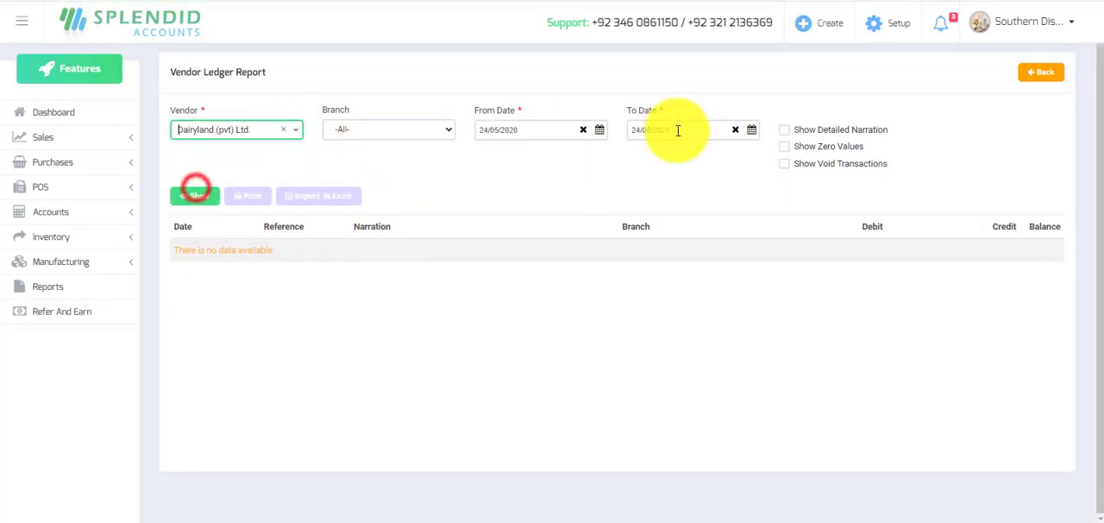
left_click(784, 129)
left_click(206, 200)
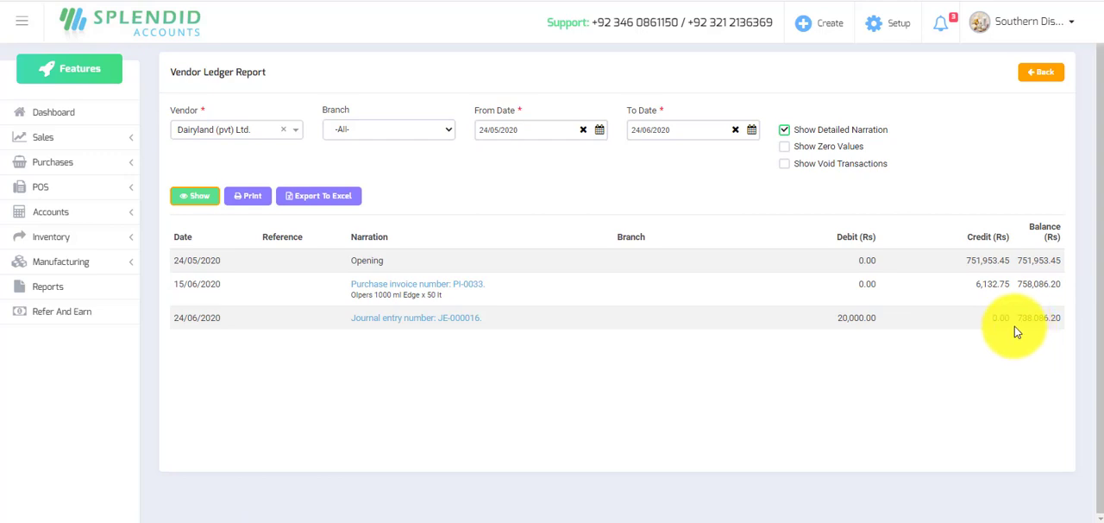
left_click(1032, 73)
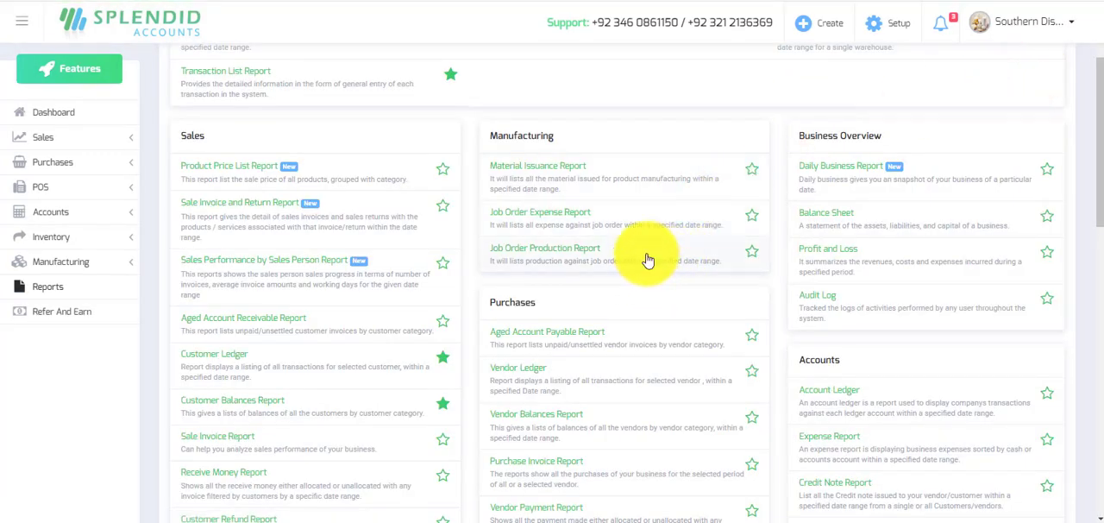
Review customer balances by age in the Aged Account Receivable Report and open the Aged Account Payable Report.
left_click(218, 331)
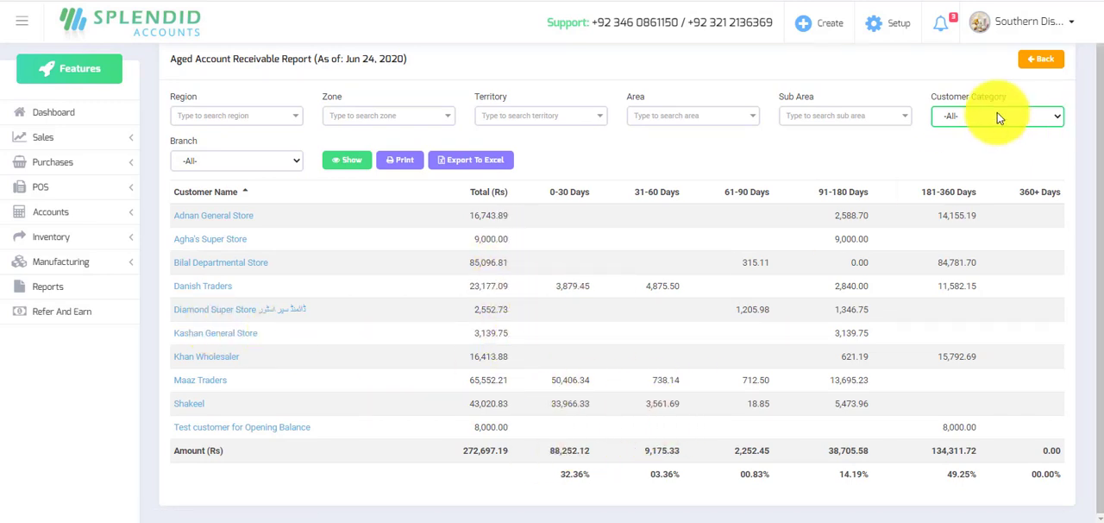
left_click(1041, 59)
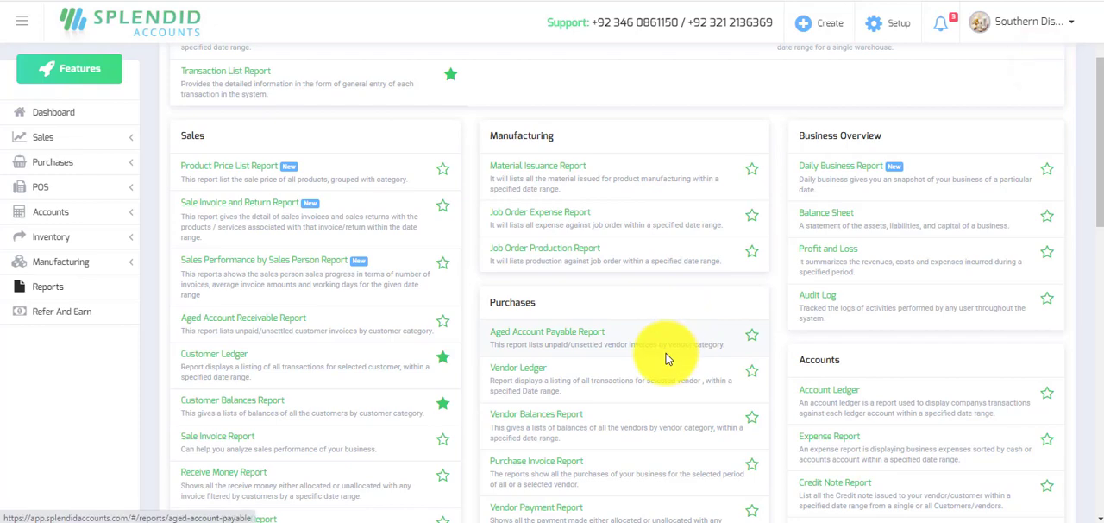
scroll(665, 353, "down", 2)
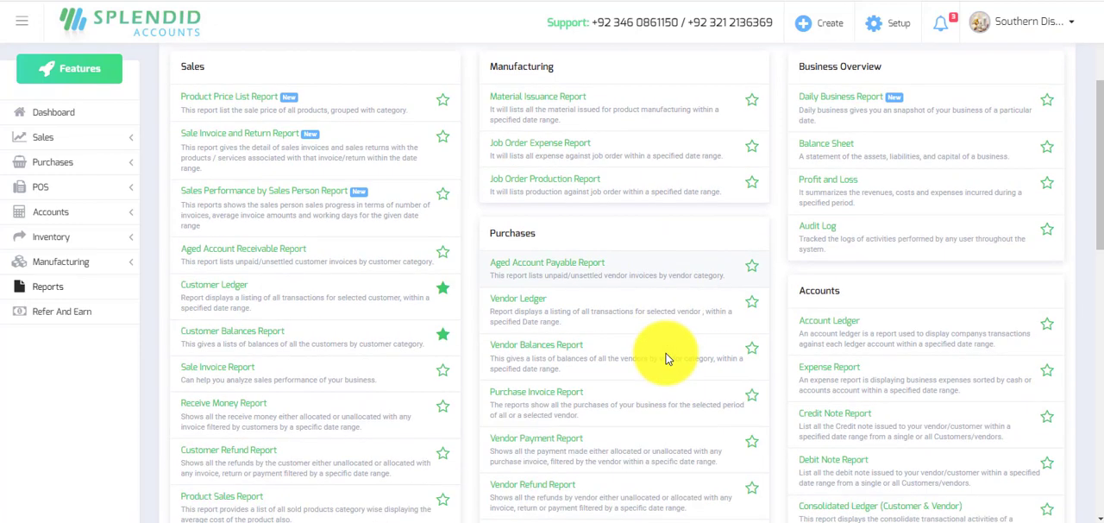
left_click(574, 270)
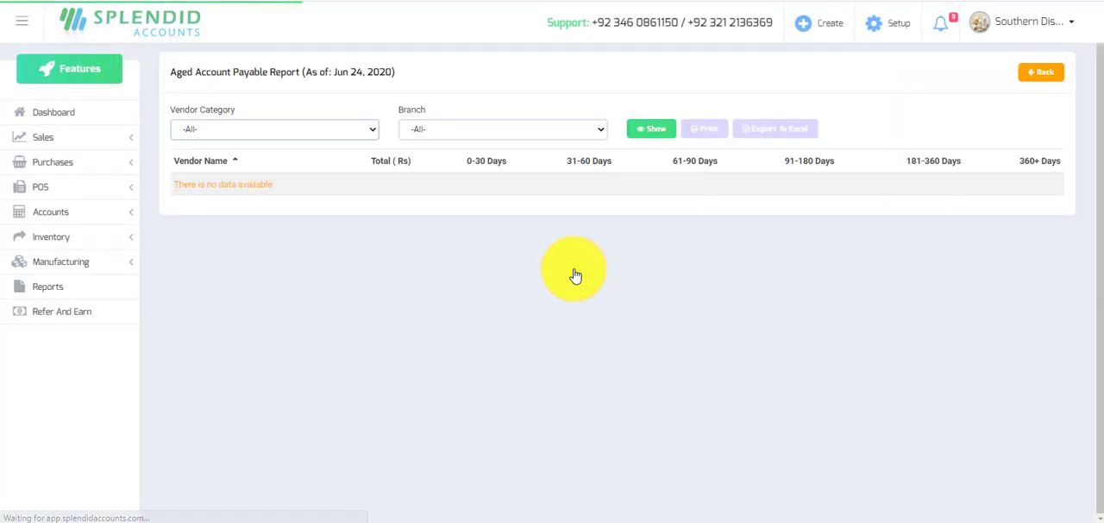